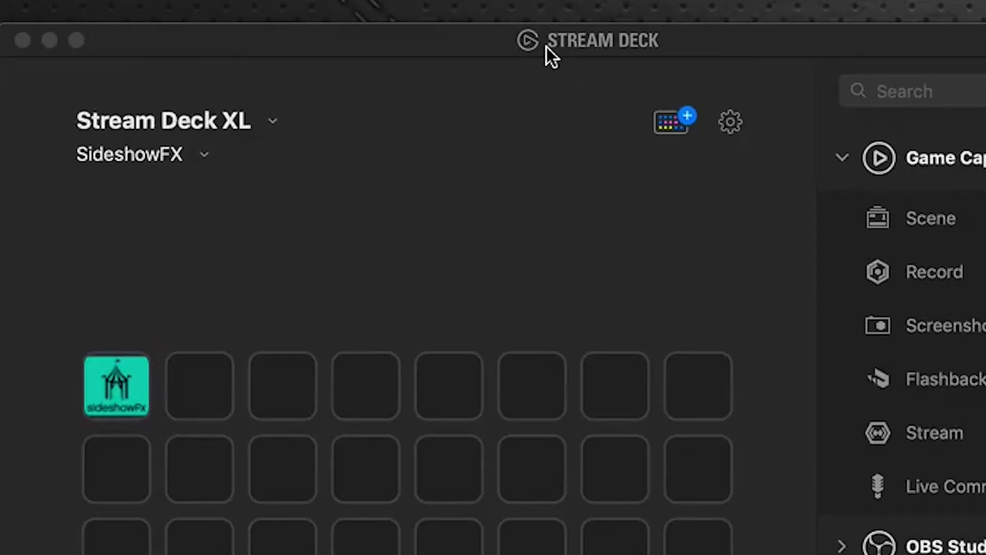
Bring the Stream Deck XL window showing the SideshowFX profile to the front
{"action": "left_click", "coordinate": [547, 46]}
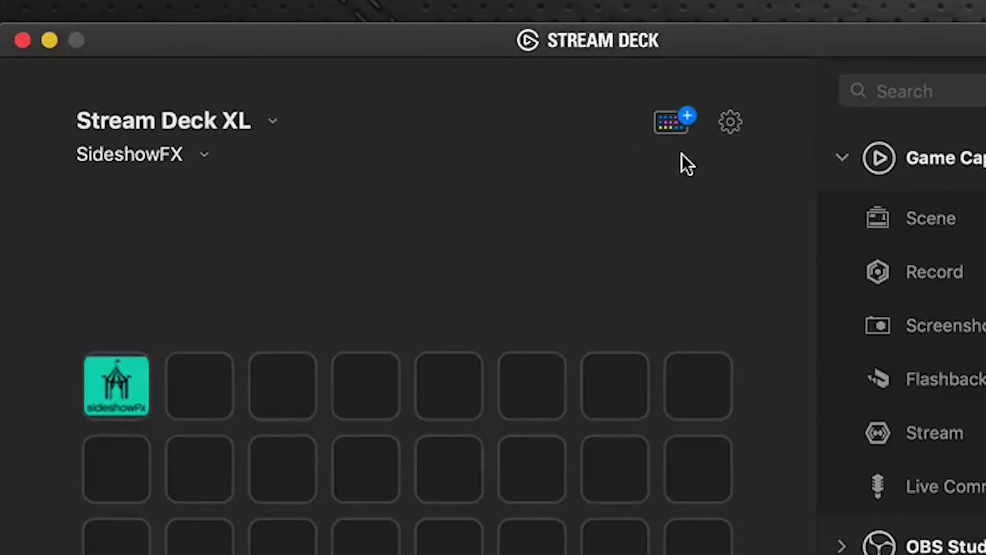
Open the Stream Deck Store and glance over its Discover page
{"action": "left_click", "coordinate": [671, 124]}
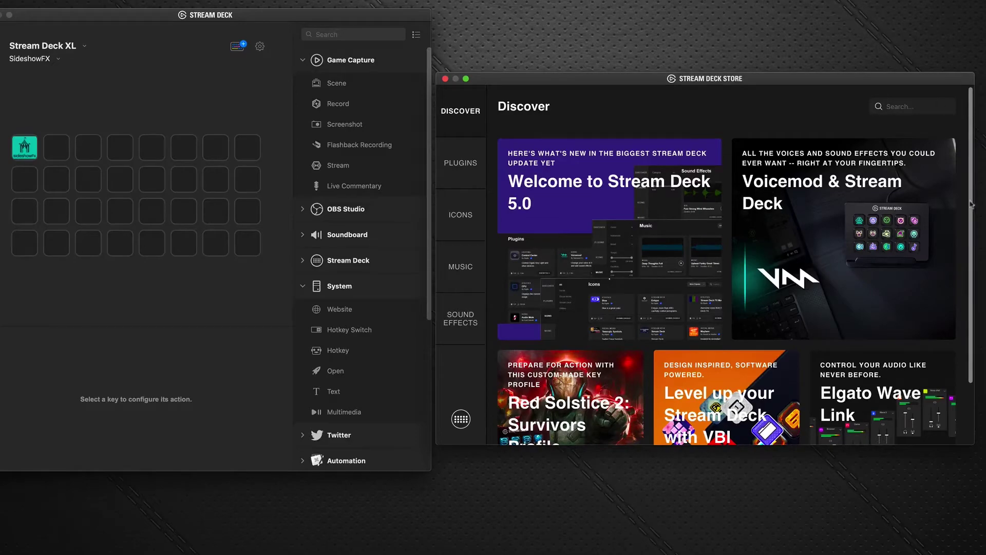
{"action": "scroll", "coordinate": [834, 219], "scroll_direction": "down", "scroll_amount": 3}
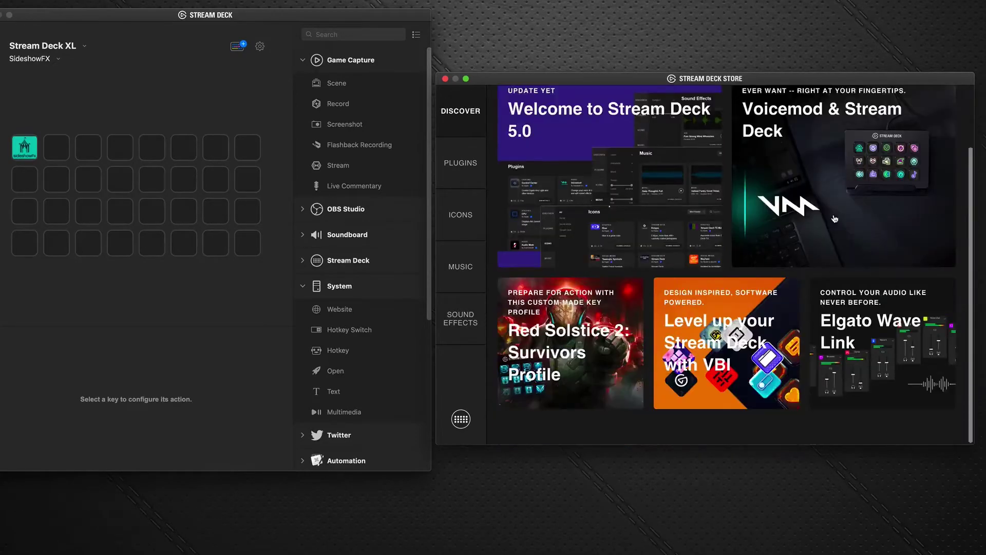
{"action": "scroll", "coordinate": [828, 218], "scroll_direction": "up", "scroll_amount": 3}
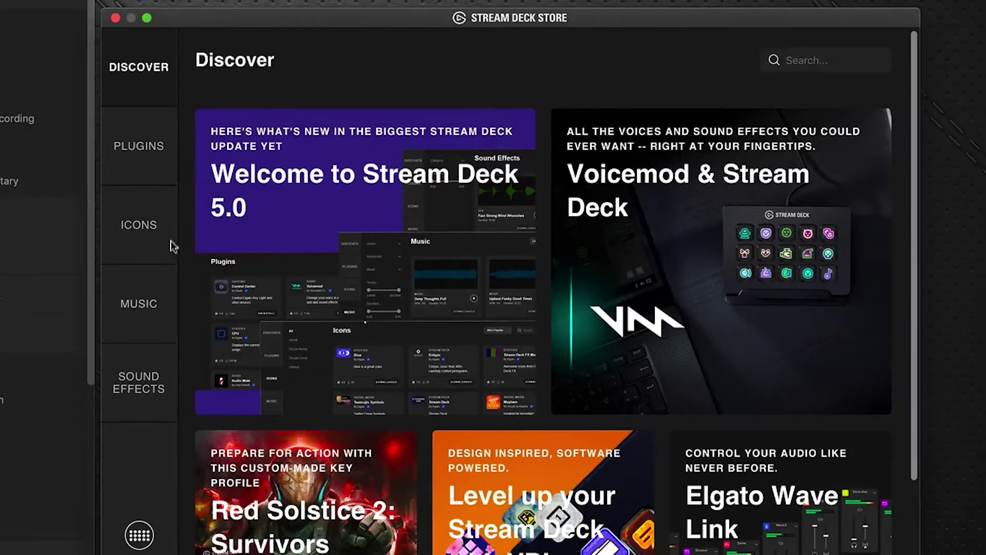
Browse the store's Icons catalogue, sorted Most Popular, and return to the top with Entypo and Legion
{"action": "left_click", "coordinate": [144, 228]}
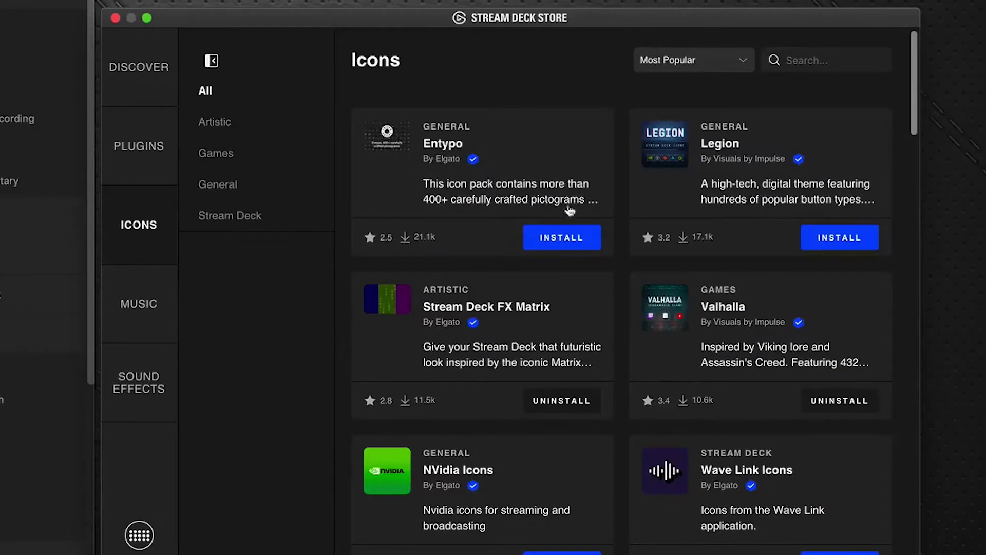
{"action": "scroll", "coordinate": [853, 193], "scroll_direction": "down", "scroll_amount": 3}
{"action": "scroll", "coordinate": [850, 192], "scroll_direction": "down", "scroll_amount": 20}
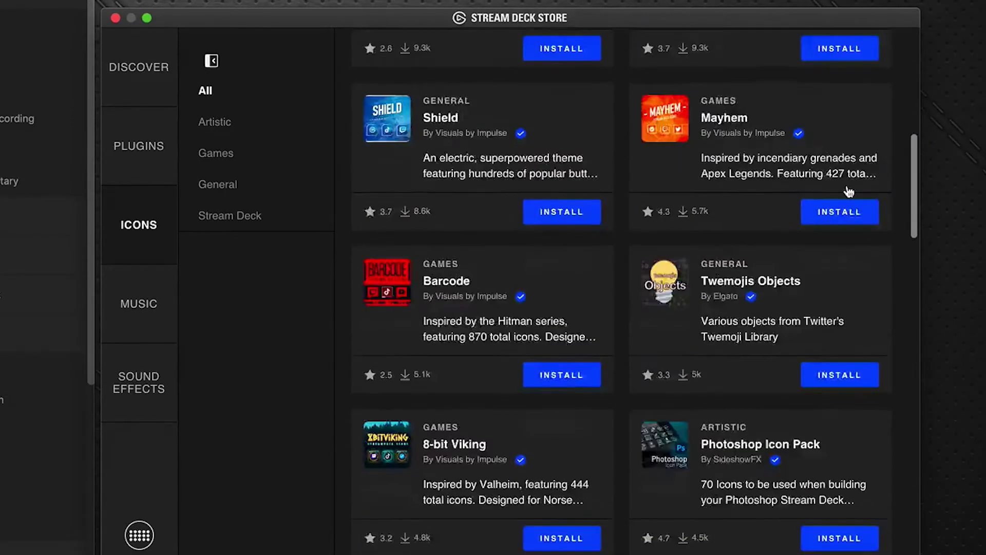
{"action": "scroll", "coordinate": [848, 198], "scroll_direction": "down", "scroll_amount": 8}
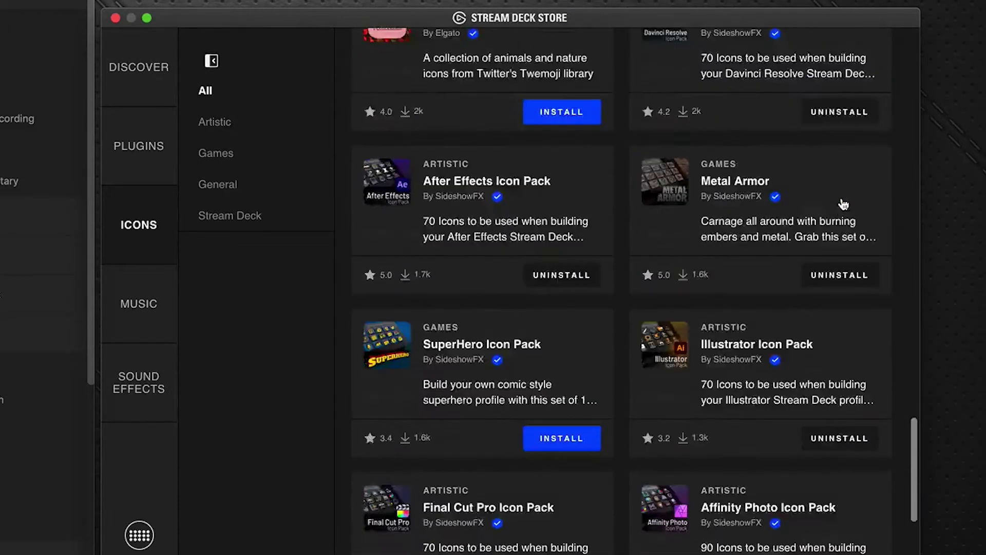
{"action": "scroll", "coordinate": [760, 256], "scroll_direction": "up", "scroll_amount": 9}
{"action": "scroll", "coordinate": [773, 315], "scroll_direction": "up", "scroll_amount": 20}
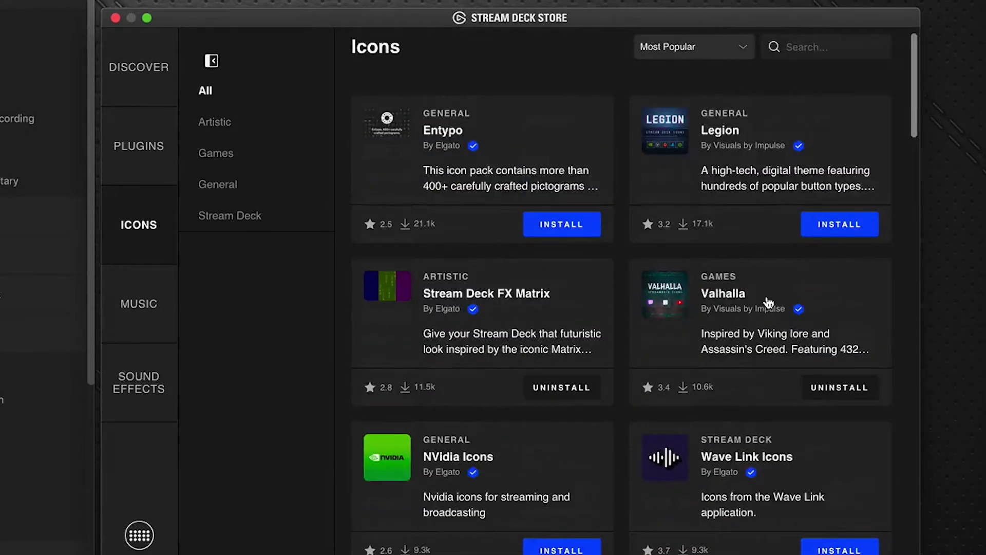
{"action": "scroll", "coordinate": [768, 302], "scroll_direction": "down", "scroll_amount": 13}
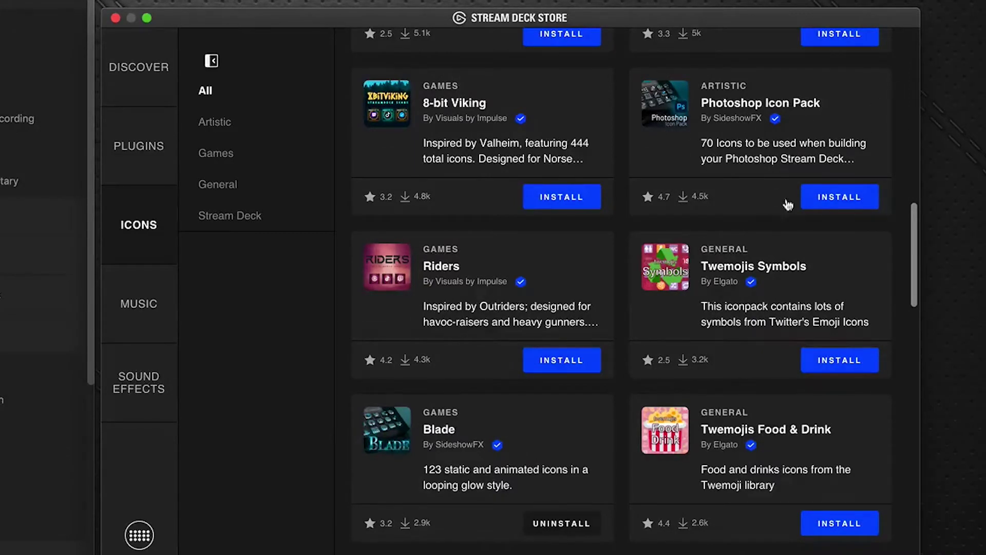
{"action": "scroll", "coordinate": [764, 134], "scroll_direction": "up", "scroll_amount": 10}
{"action": "scroll", "coordinate": [764, 134], "scroll_direction": "up", "scroll_amount": 5}
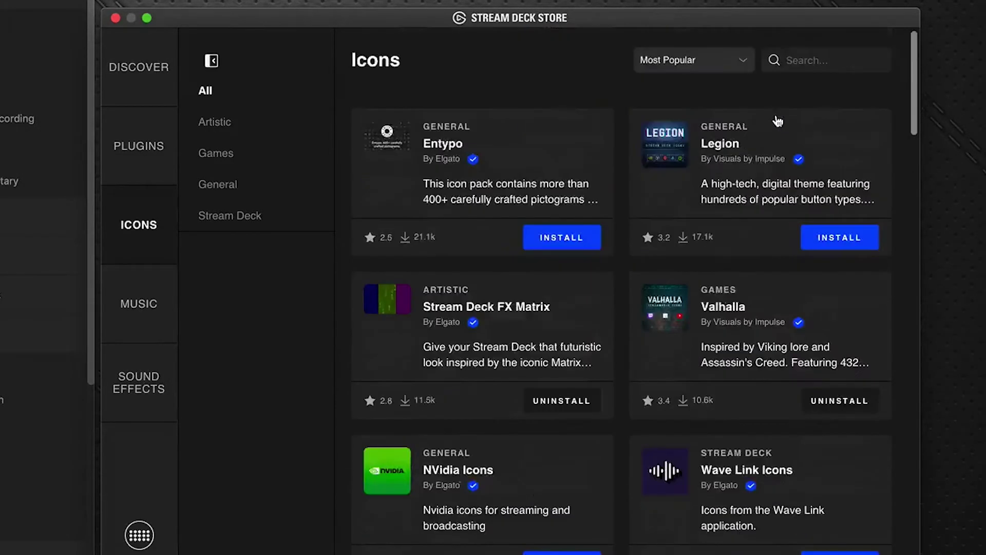
Search the icon packs for 'photo', leaving the sort on Most Popular
{"action": "left_click", "coordinate": [808, 60]}
{"action": "type", "text": "phot"}
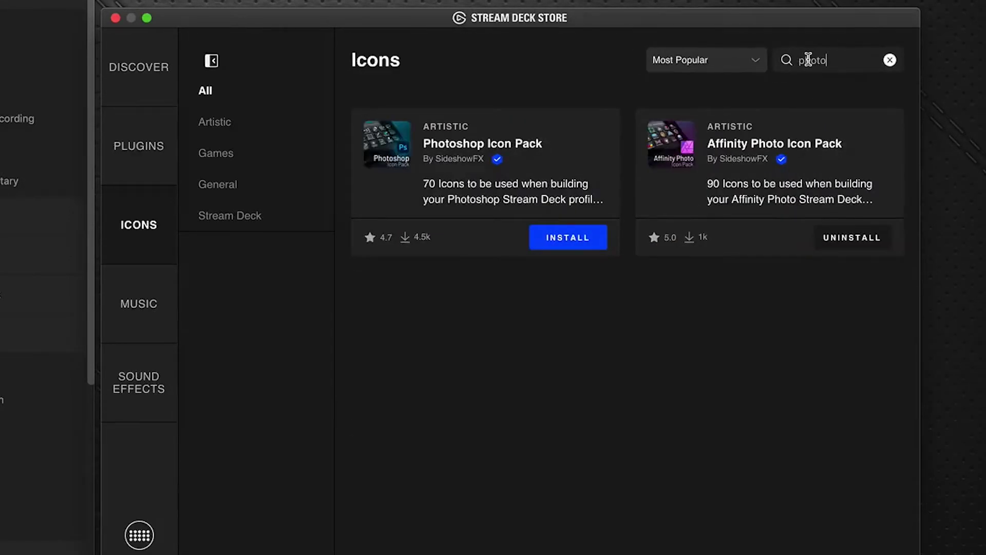
{"action": "type", "text": "o"}
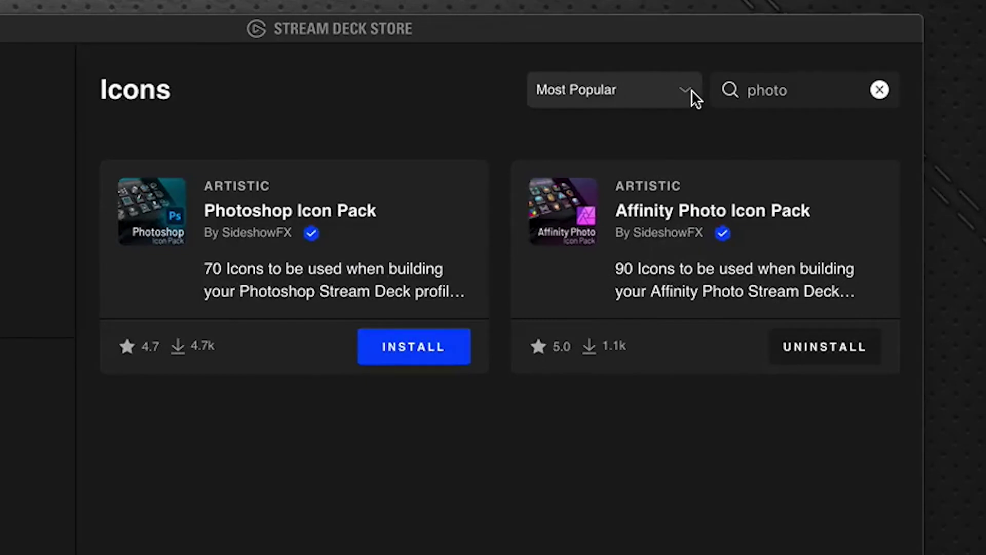
{"action": "left_click", "coordinate": [691, 94]}
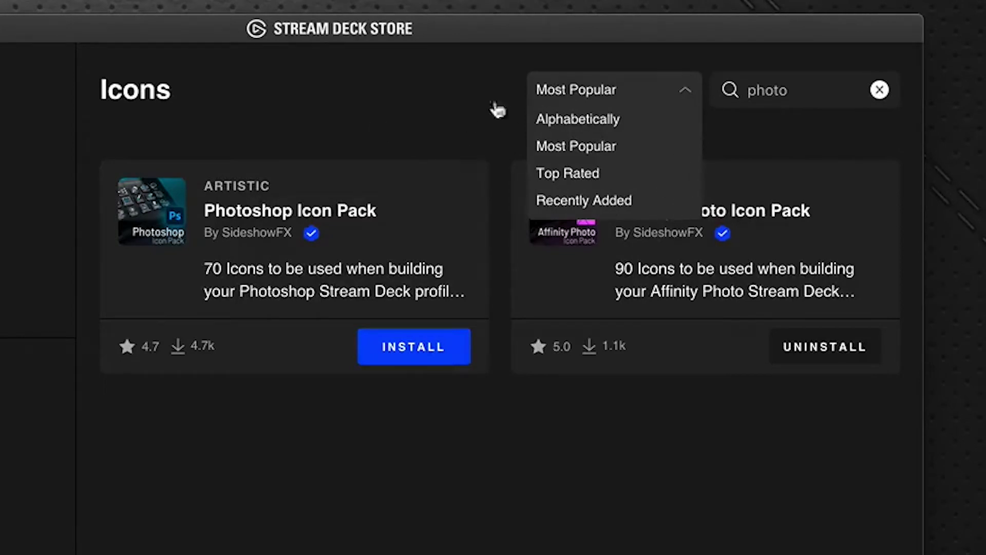
{"action": "left_click", "coordinate": [272, 139]}
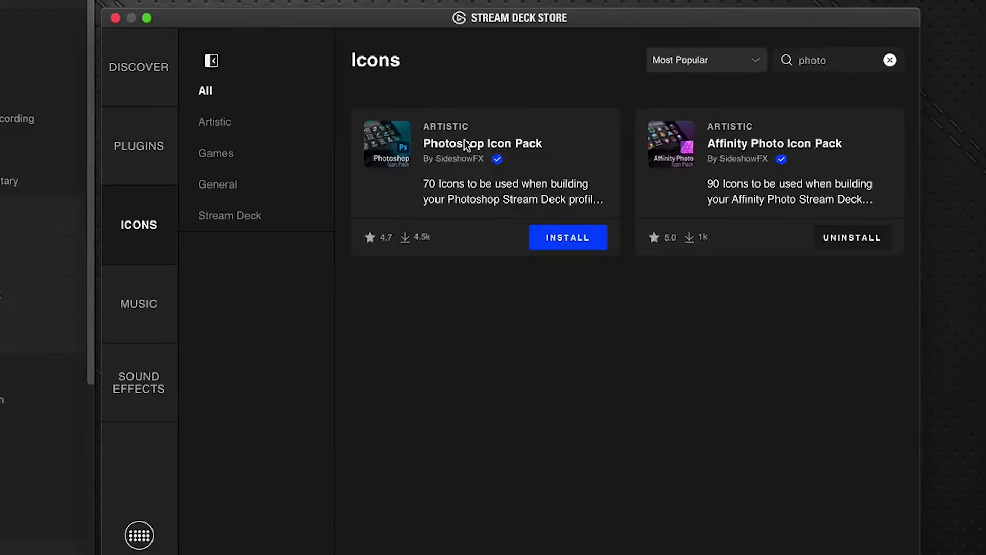
Install the SideshowFX Photoshop Icon Pack from its store page and confirm
{"action": "left_click", "coordinate": [238, 237]}
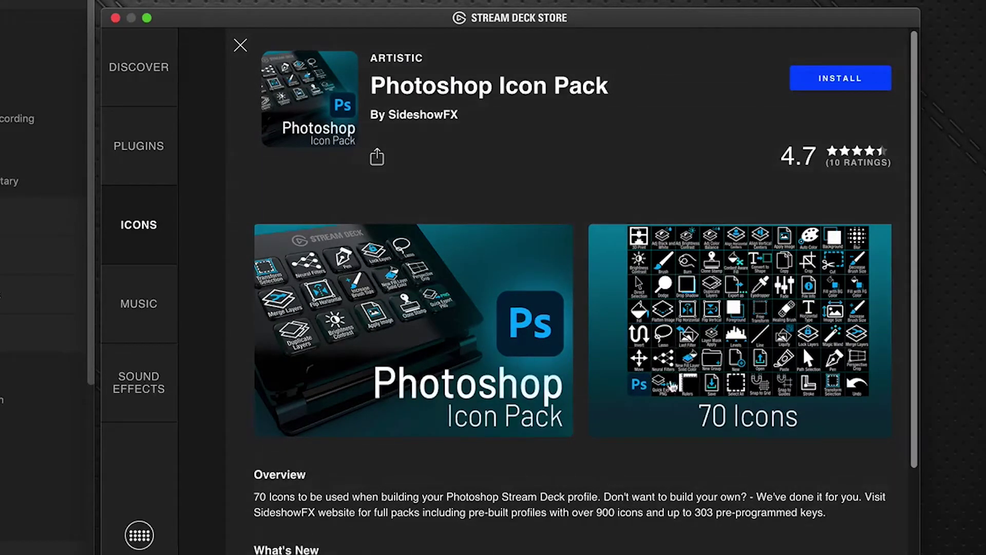
{"action": "scroll", "coordinate": [612, 346], "scroll_direction": "down", "scroll_amount": 3}
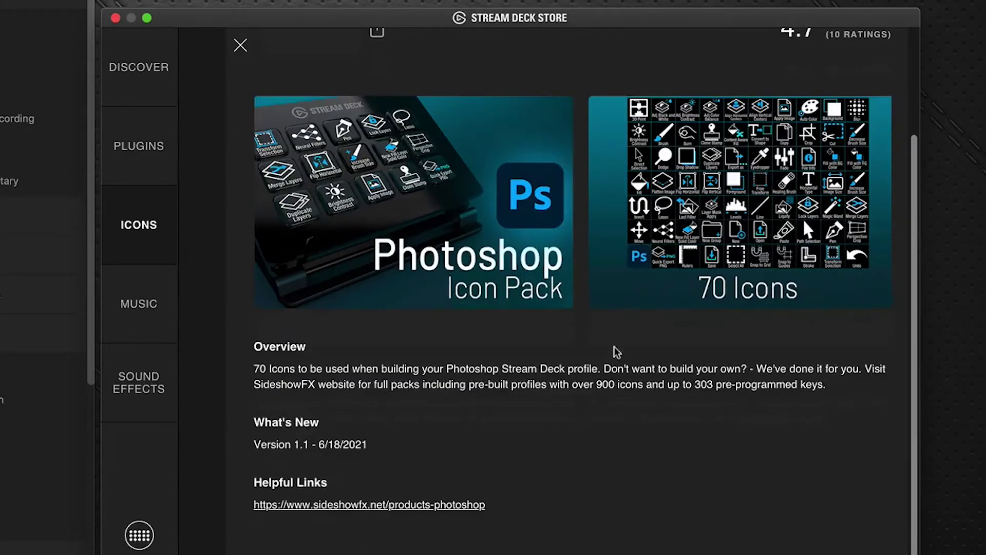
{"action": "scroll", "coordinate": [665, 462], "scroll_direction": "up", "scroll_amount": 3}
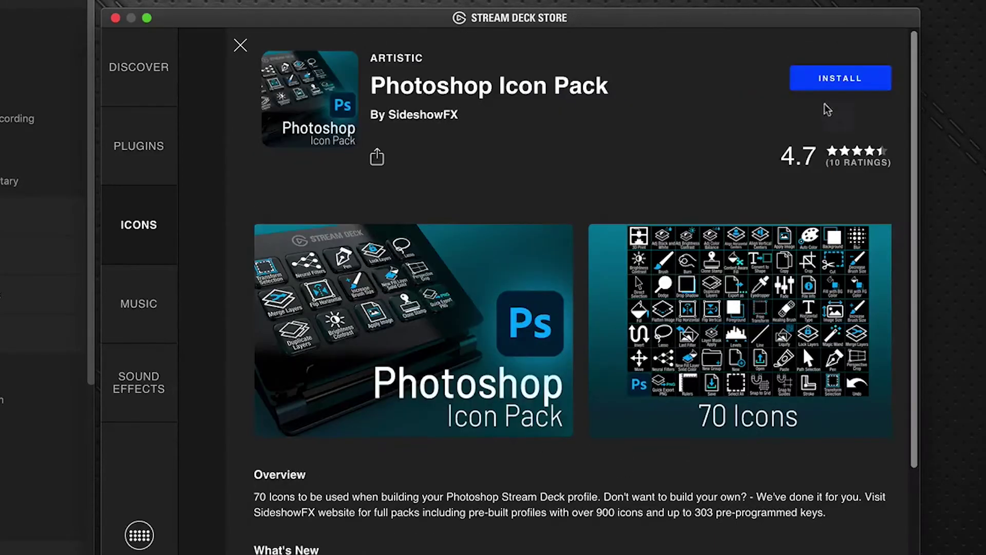
{"action": "left_click", "coordinate": [843, 87]}
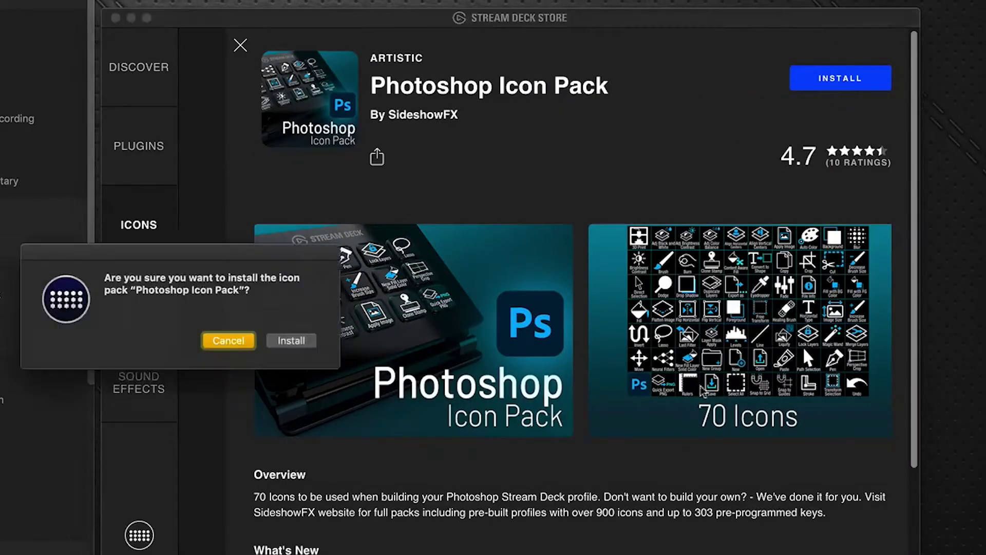
{"action": "left_click", "coordinate": [294, 342]}
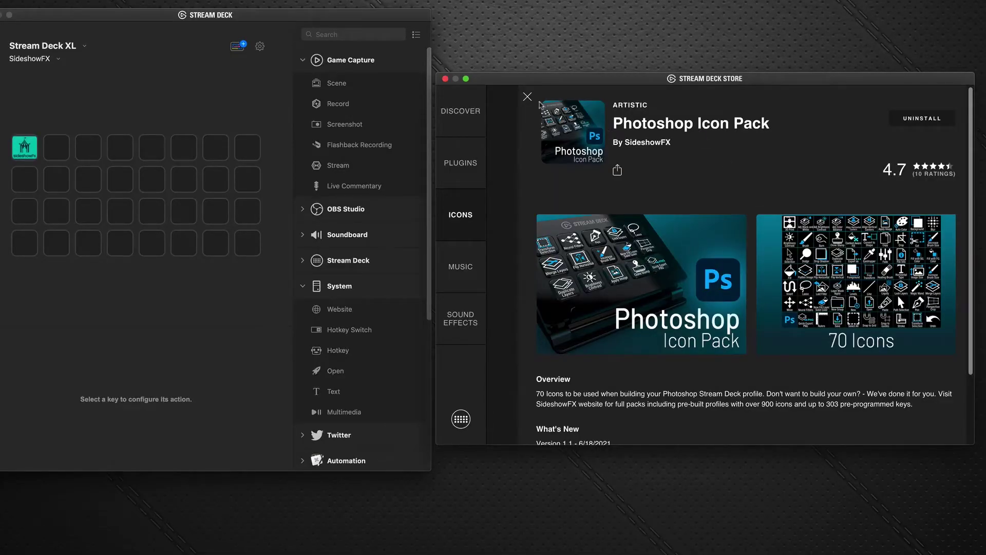
Close the store and add a Hotkey key recording Super+O, titled 'Open'
{"action": "left_click", "coordinate": [445, 79]}
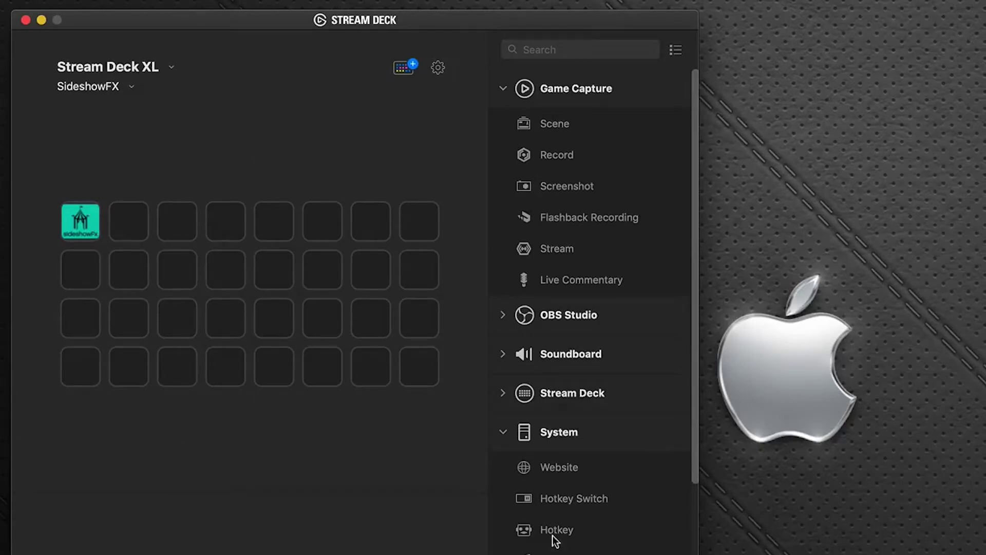
{"action": "left_click_drag", "start_coordinate": [555, 538], "coordinate": [226, 271]}
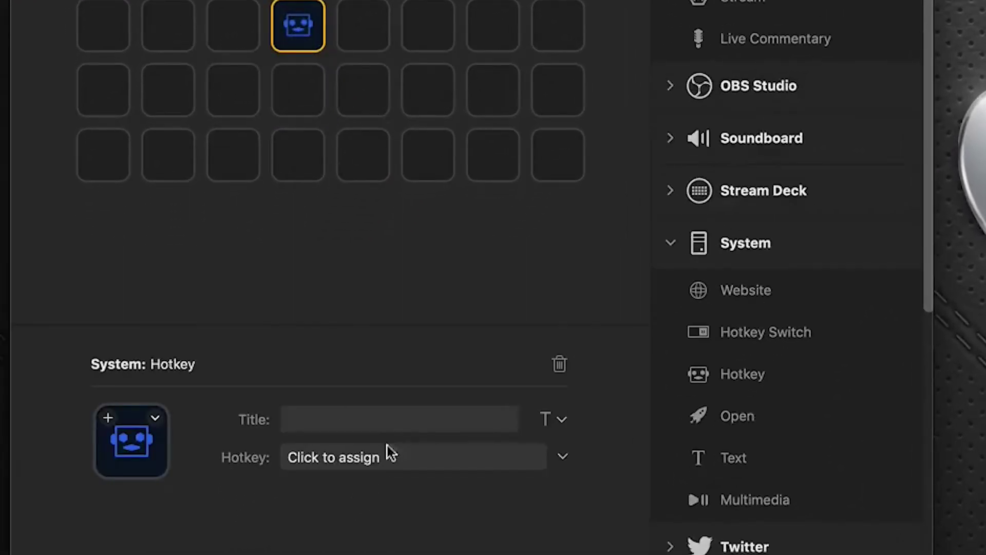
{"action": "left_click", "coordinate": [386, 448]}
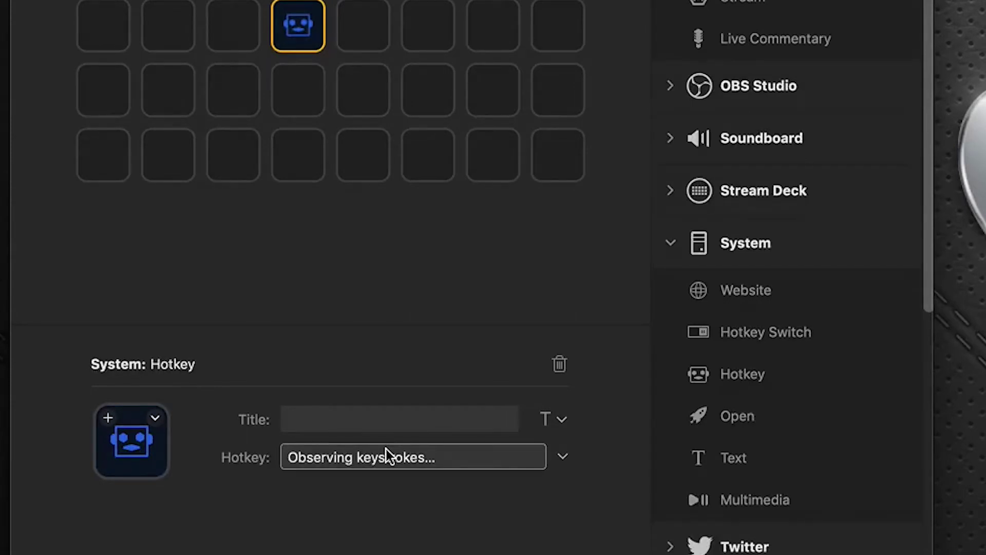
{"action": "key", "text": "super+o"}
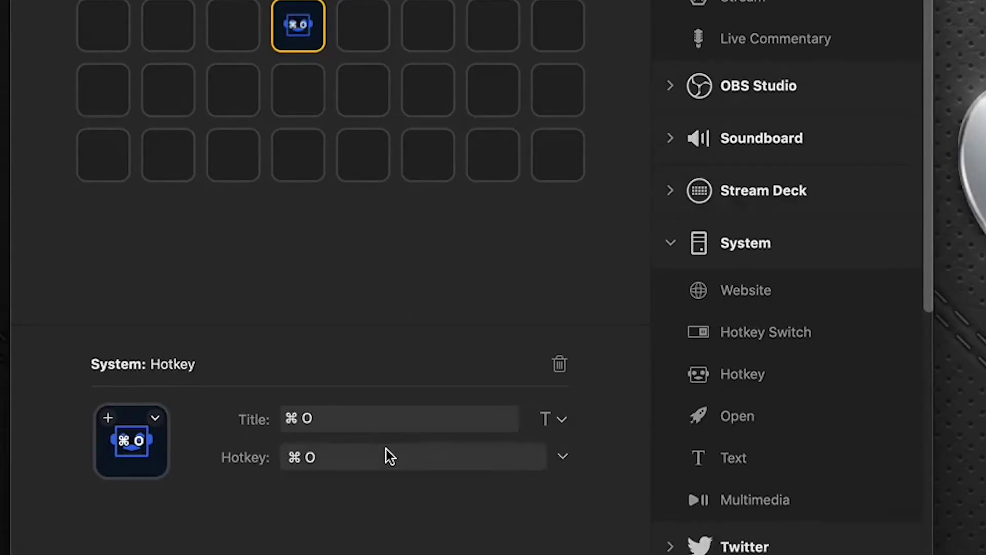
{"action": "left_click_drag", "start_coordinate": [337, 421], "coordinate": [251, 408]}
{"action": "type", "text": "Open"}
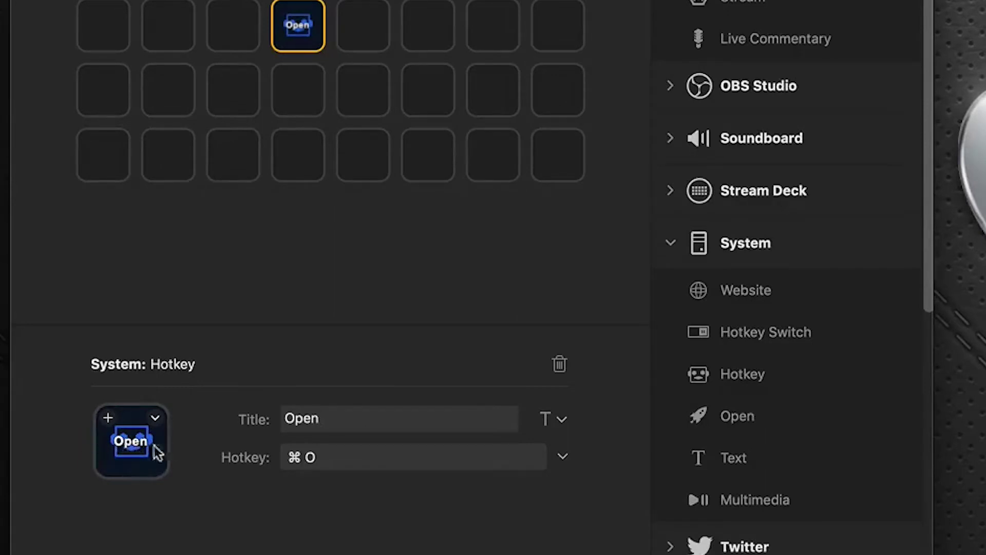
Hide the key's 'Open' title and open the Stream Deck Icon Library
{"action": "left_click", "coordinate": [562, 420]}
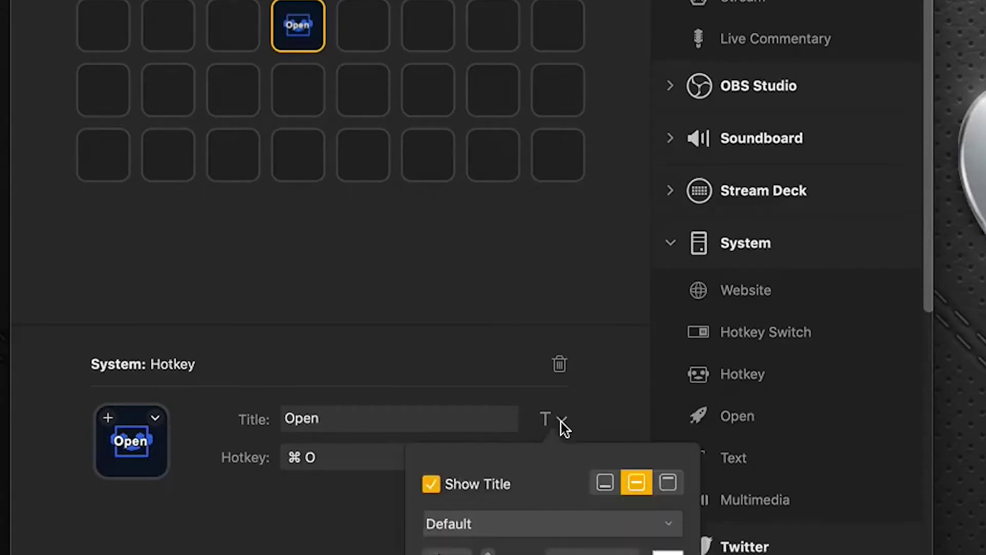
{"action": "left_click", "coordinate": [431, 484]}
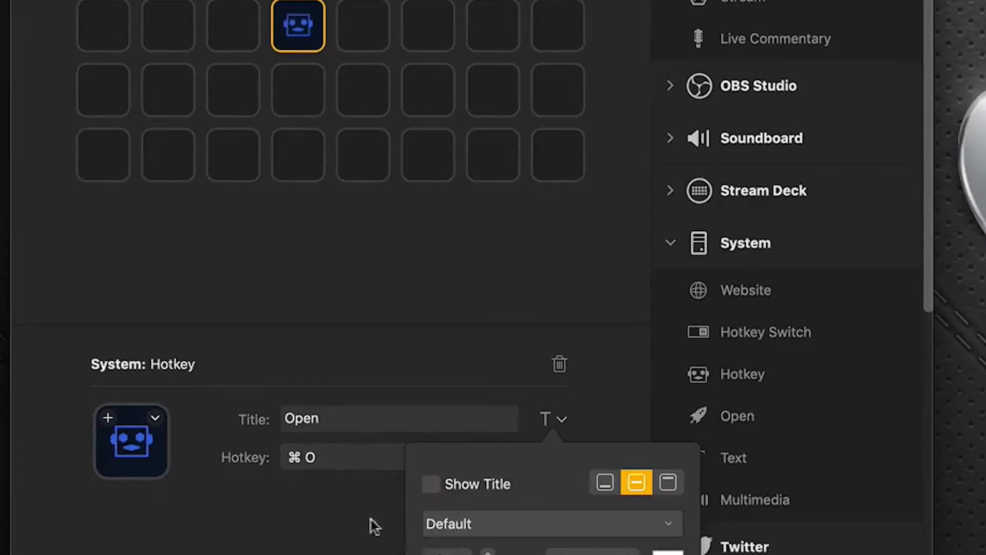
{"action": "left_click", "coordinate": [306, 517]}
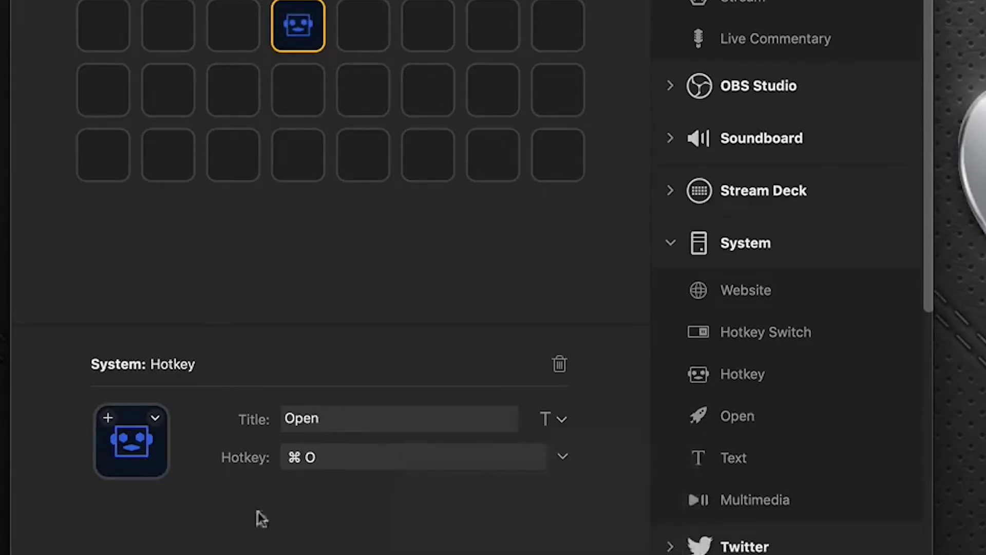
{"action": "left_click", "coordinate": [155, 418]}
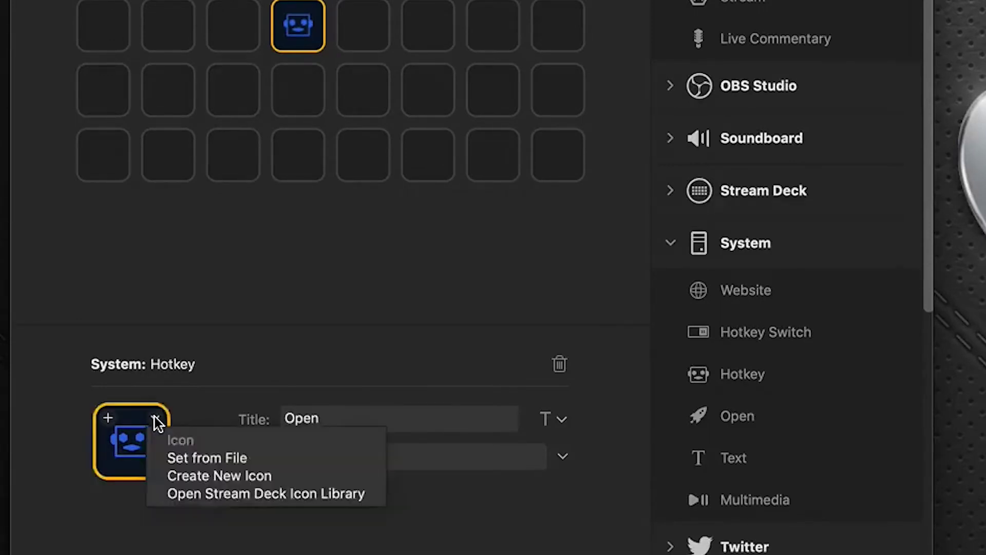
{"action": "left_click", "coordinate": [199, 493]}
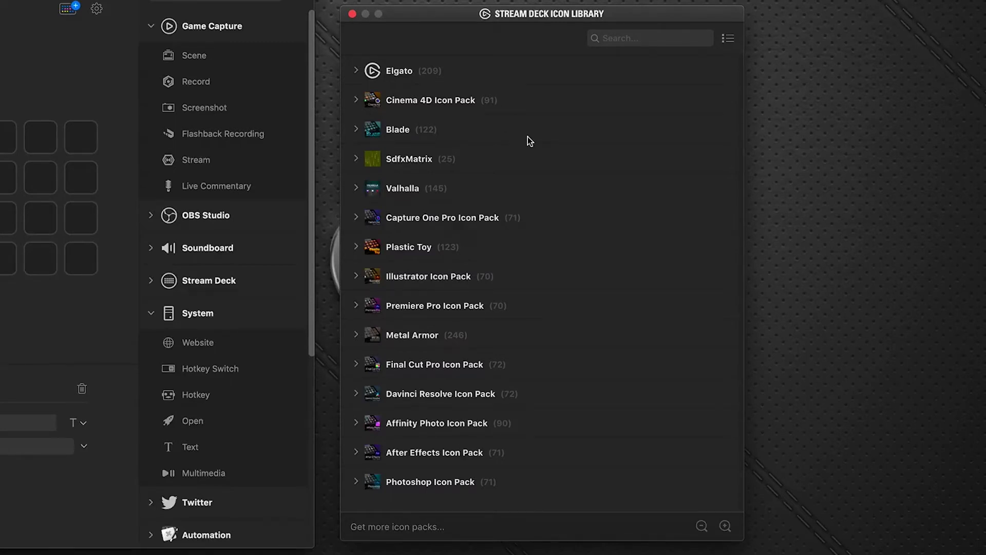
{"action": "left_click", "coordinate": [357, 481]}
{"action": "scroll", "coordinate": [555, 277], "scroll_direction": "down", "scroll_amount": 10}
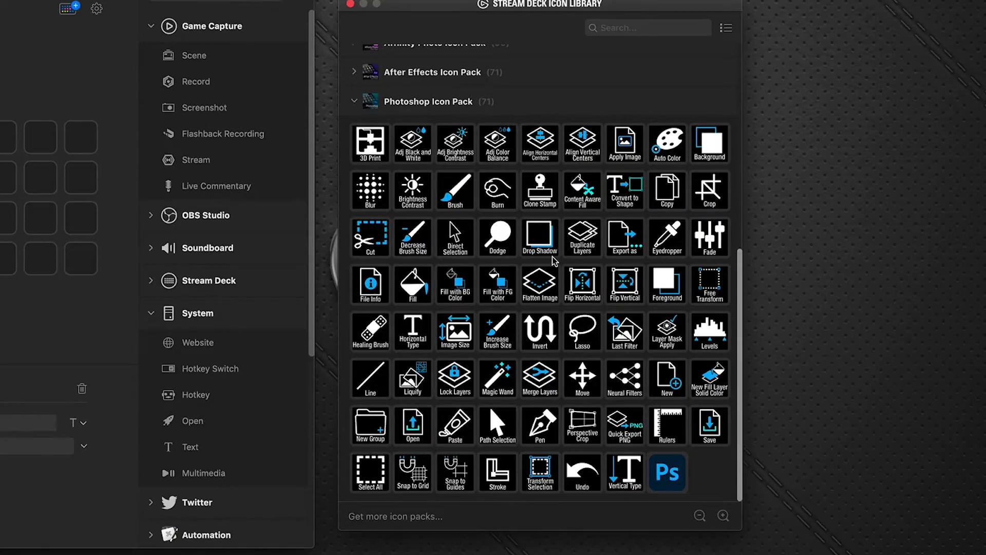
{"action": "scroll", "coordinate": [552, 260], "scroll_direction": "up", "scroll_amount": 10}
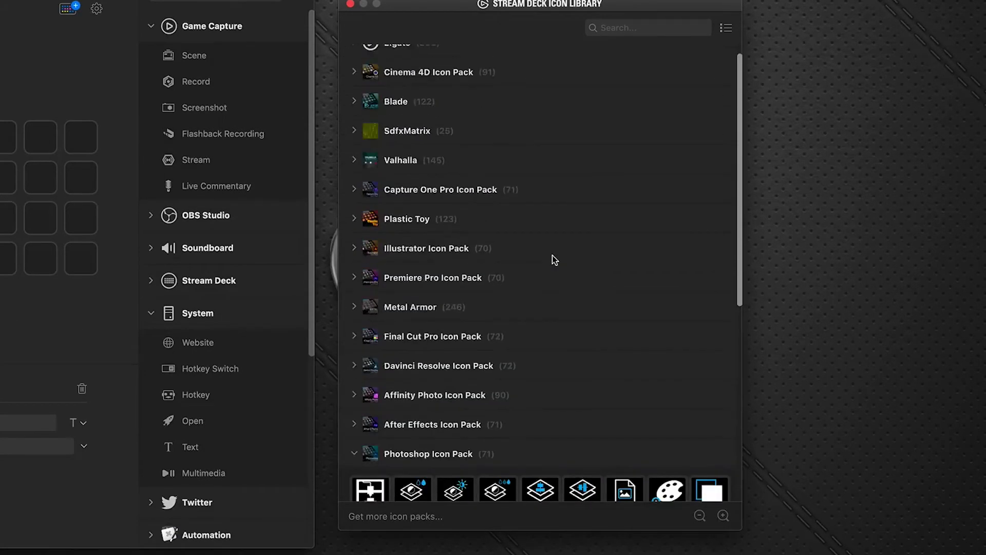
{"action": "scroll", "coordinate": [553, 259], "scroll_direction": "down", "scroll_amount": 8}
{"action": "scroll", "coordinate": [553, 257], "scroll_direction": "up", "scroll_amount": 7}
{"action": "scroll", "coordinate": [557, 252], "scroll_direction": "down", "scroll_amount": 2}
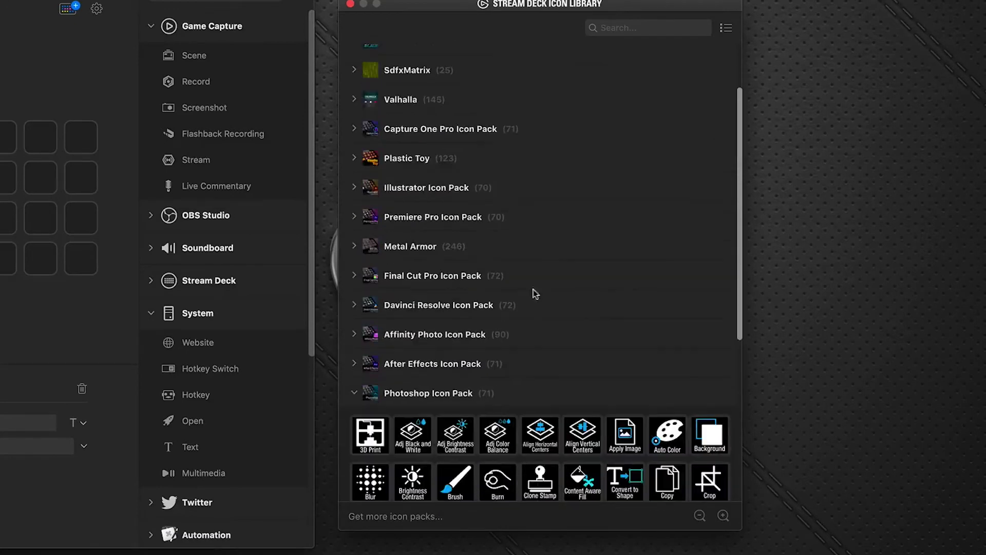
{"action": "left_click", "coordinate": [356, 393]}
{"action": "left_click", "coordinate": [358, 446]}
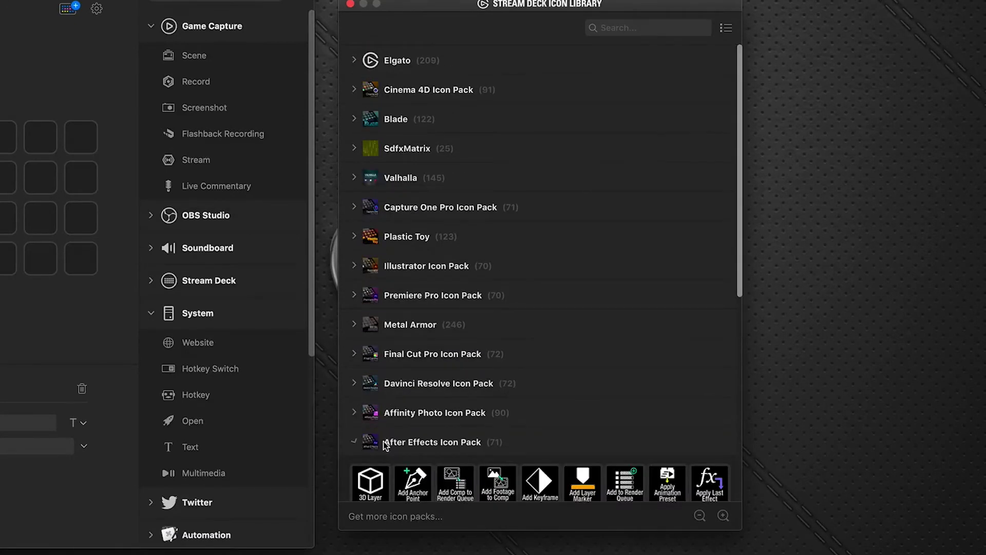
{"action": "left_click", "coordinate": [354, 442]}
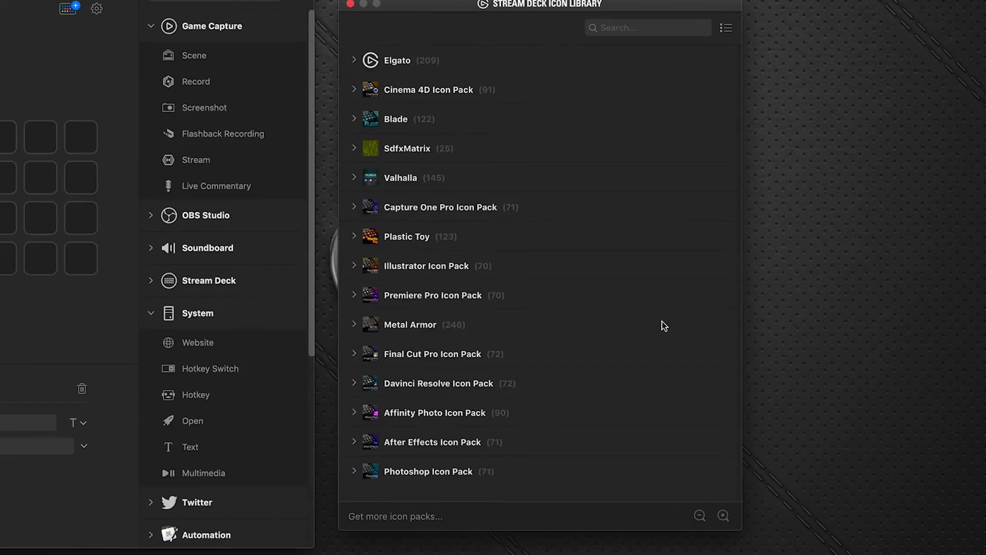
Expand the Metal Armor pack (246) to view its icon grid
{"action": "left_click", "coordinate": [353, 325]}
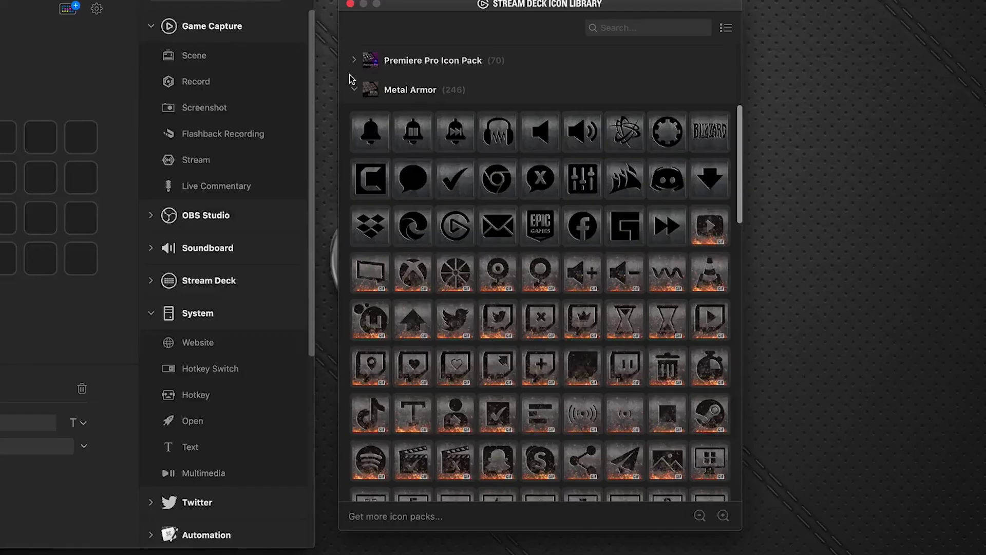
Collapse Metal Armor and give the Hotkey key the Photoshop Icon Pack's Open icon
{"action": "left_click", "coordinate": [354, 90]}
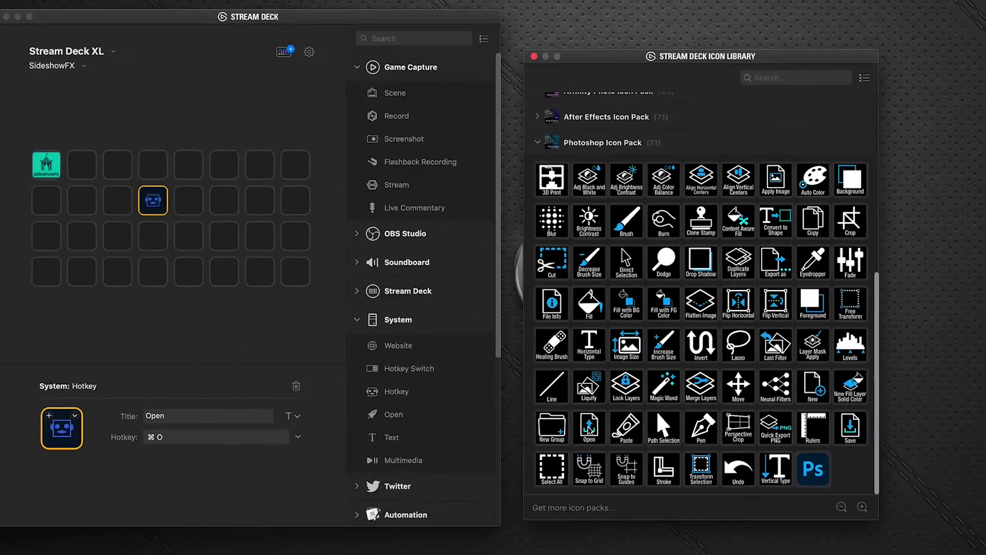
{"action": "left_click", "coordinate": [589, 429]}
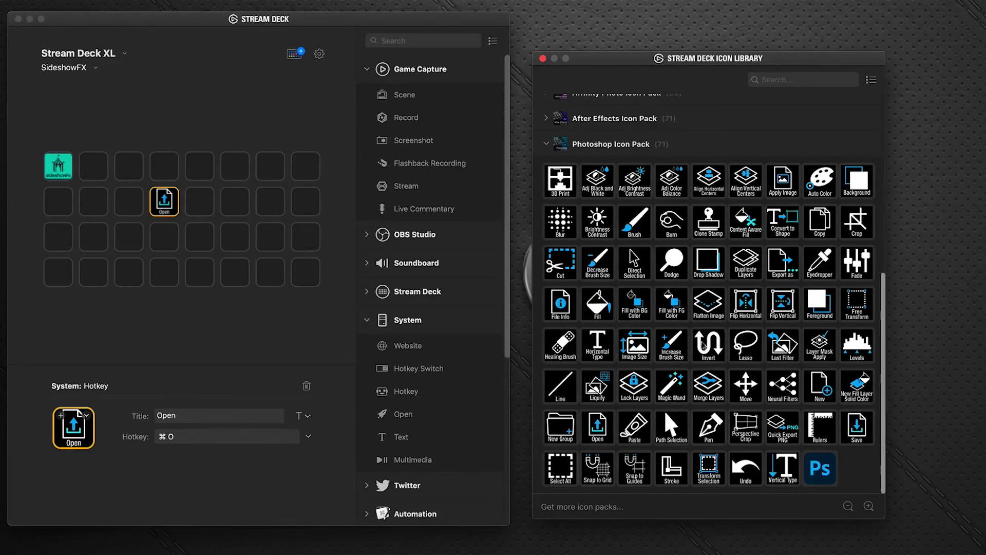
{"action": "scroll", "coordinate": [666, 359], "scroll_direction": "up", "scroll_amount": 3}
Collapse the Photoshop and Affinity Photo packs and return to the Stream Deck Store
{"action": "left_click", "coordinate": [546, 246]}
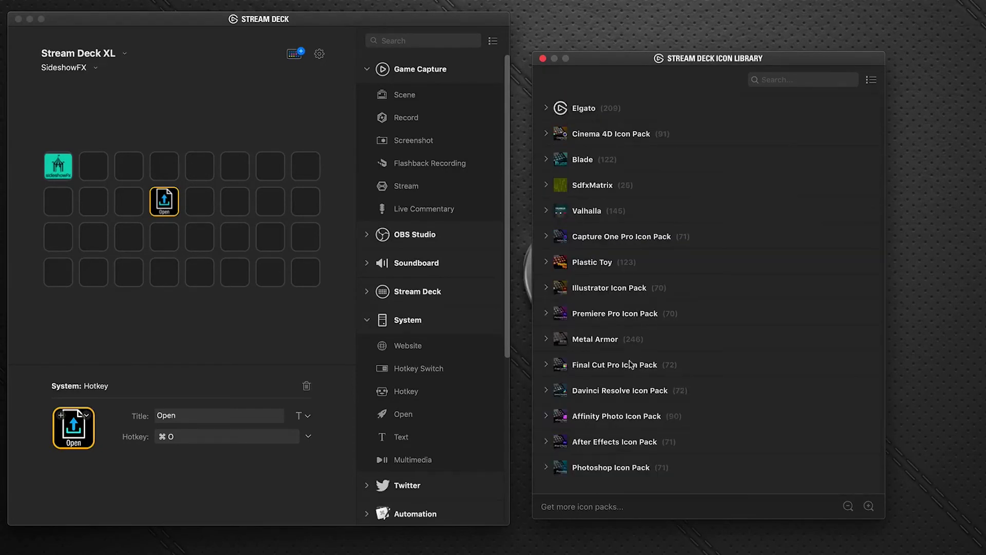
{"action": "left_click", "coordinate": [547, 417]}
{"action": "left_click", "coordinate": [547, 417]}
{"action": "left_click", "coordinate": [295, 53]}
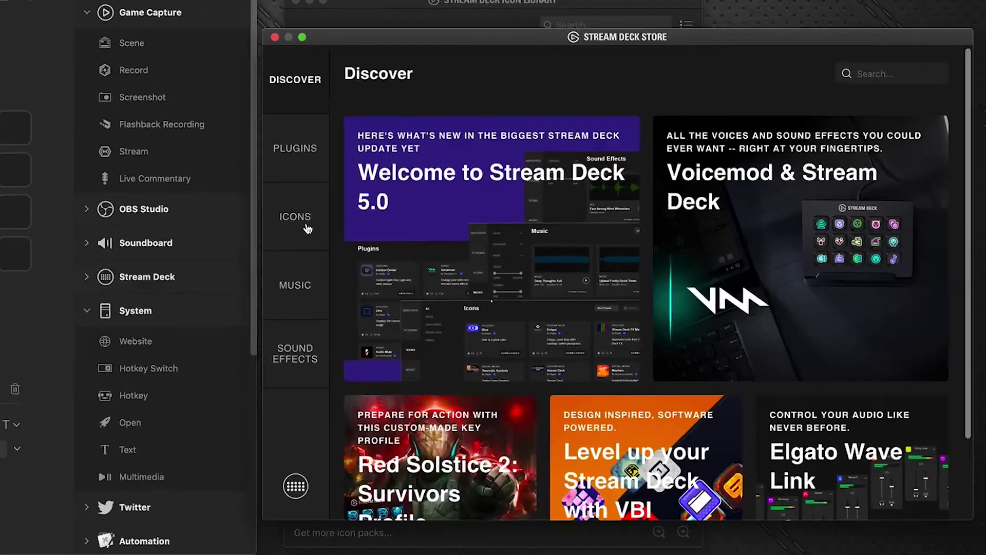
Open the Photoshop Icon Pack's store listing and follow its sideshowfx.net Helpful Links link
{"action": "left_click", "coordinate": [542, 240]}
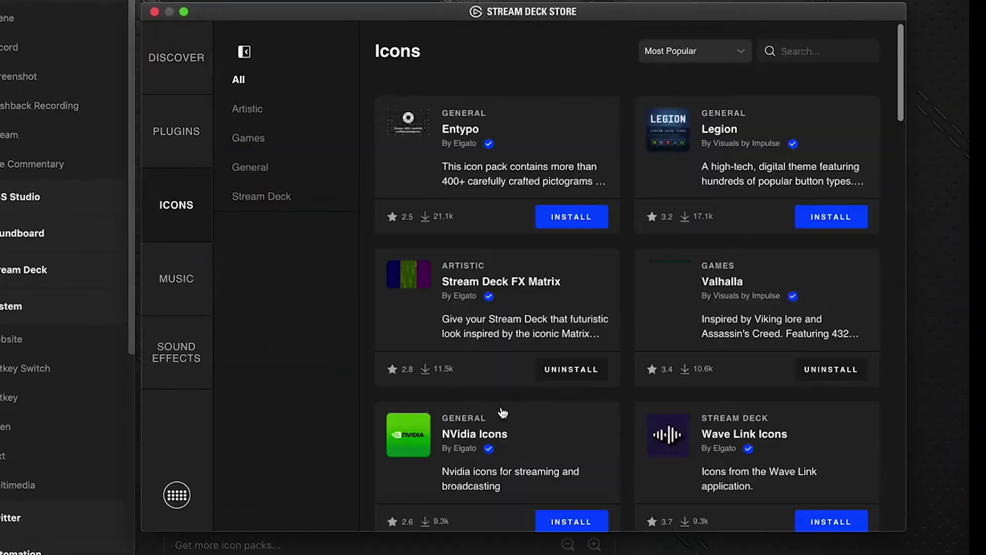
{"action": "scroll", "coordinate": [734, 109], "scroll_direction": "down", "scroll_amount": 15}
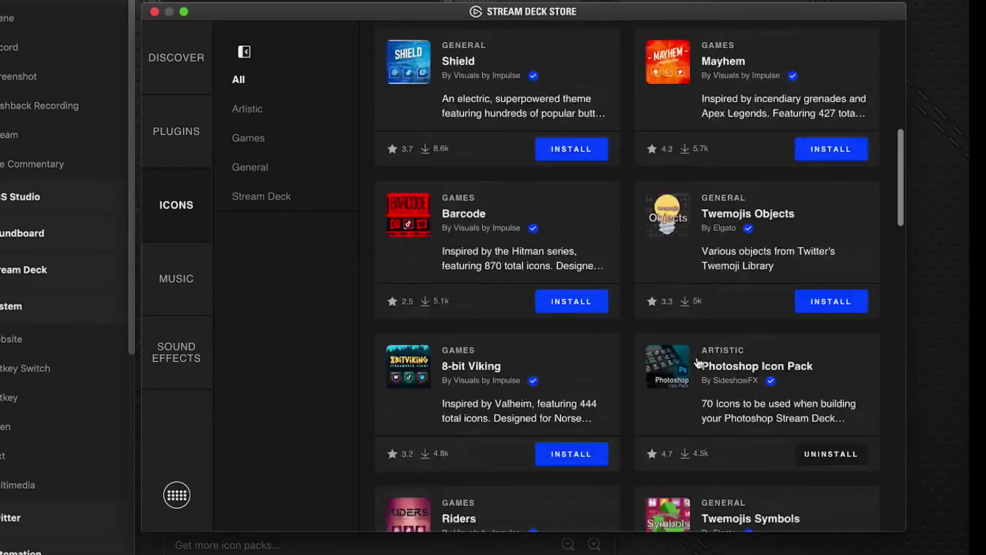
{"action": "left_click", "coordinate": [760, 145]}
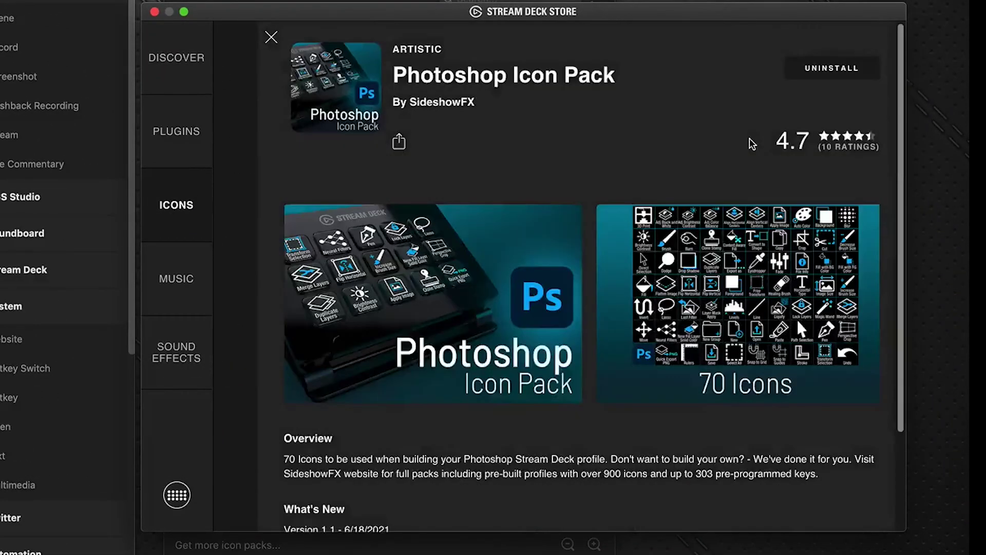
{"action": "scroll", "coordinate": [637, 425], "scroll_direction": "down", "scroll_amount": 3}
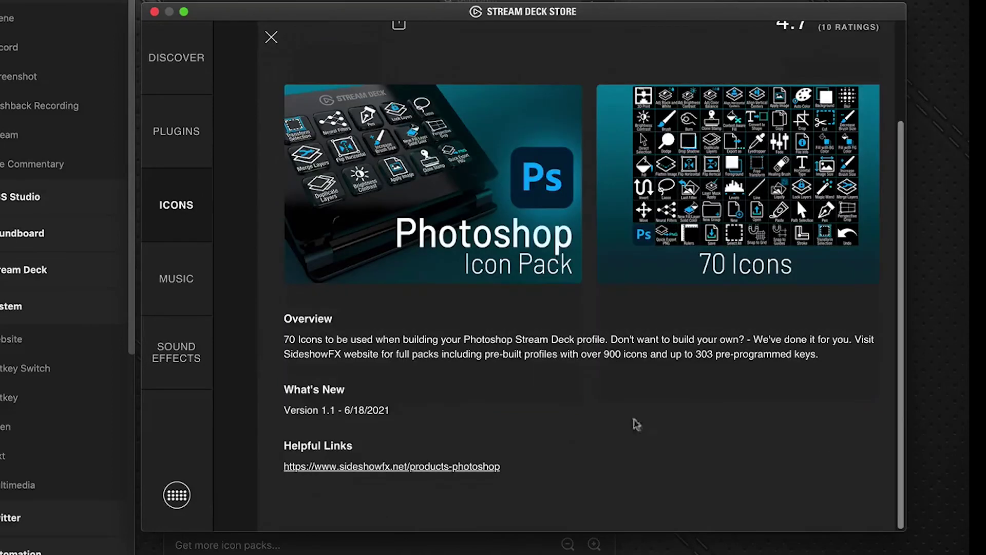
{"action": "left_click", "coordinate": [340, 467]}
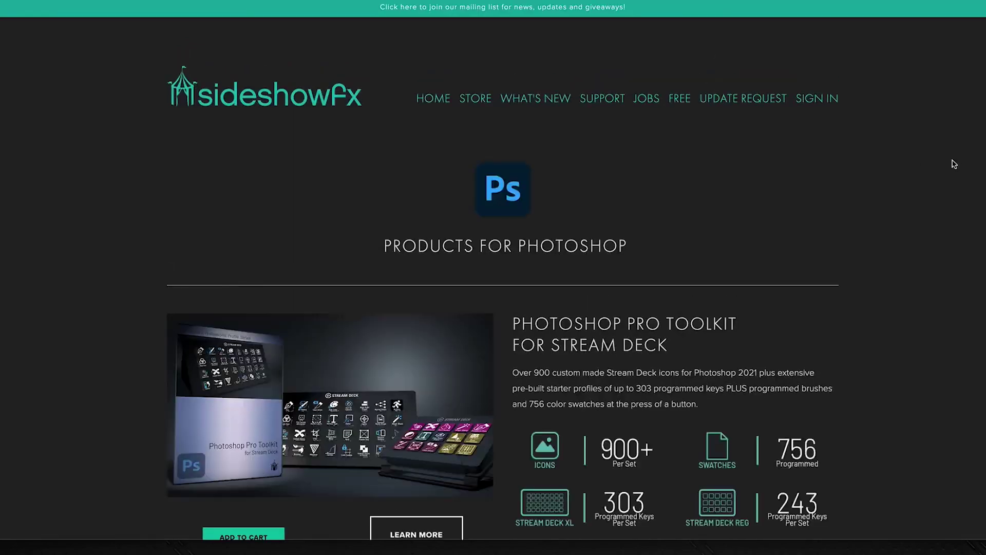
View the Photoshop Pro Toolkit for Stream Deck V1.0 product page, priced $34.99
{"action": "scroll", "coordinate": [757, 200], "scroll_direction": "down", "scroll_amount": 5}
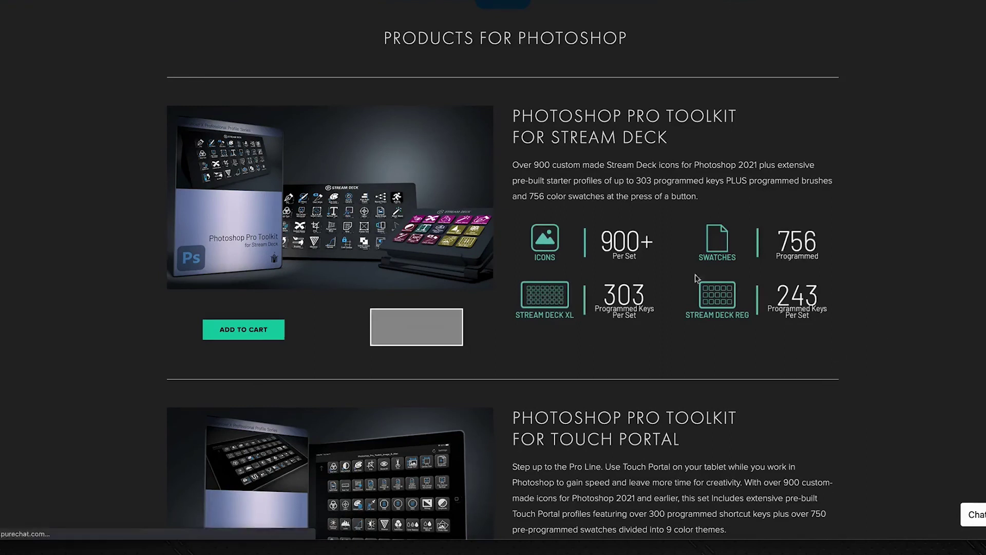
{"action": "left_click", "coordinate": [416, 327]}
{"action": "scroll", "coordinate": [770, 205], "scroll_direction": "down", "scroll_amount": 15}
{"action": "scroll", "coordinate": [773, 201], "scroll_direction": "down", "scroll_amount": 15}
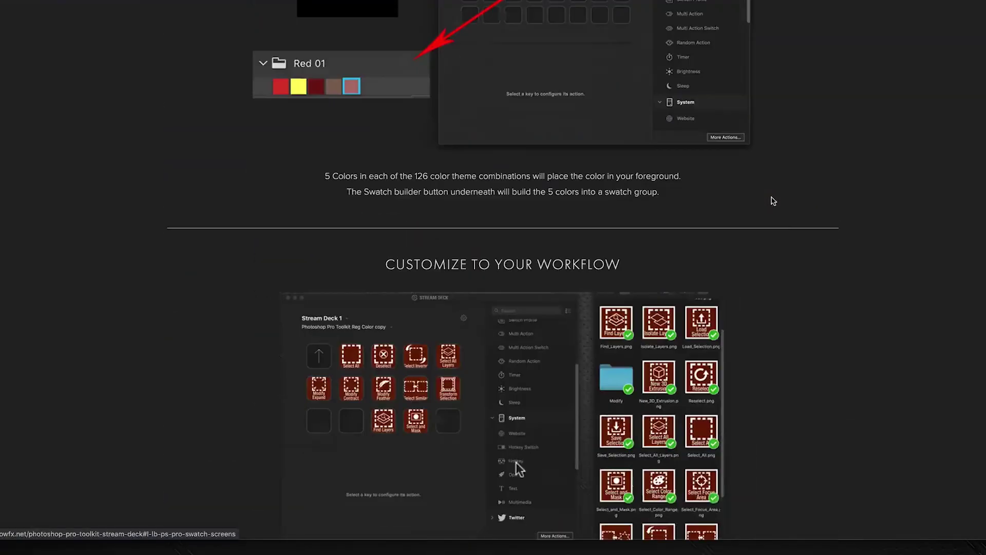
{"action": "scroll", "coordinate": [797, 276], "scroll_direction": "down", "scroll_amount": 15}
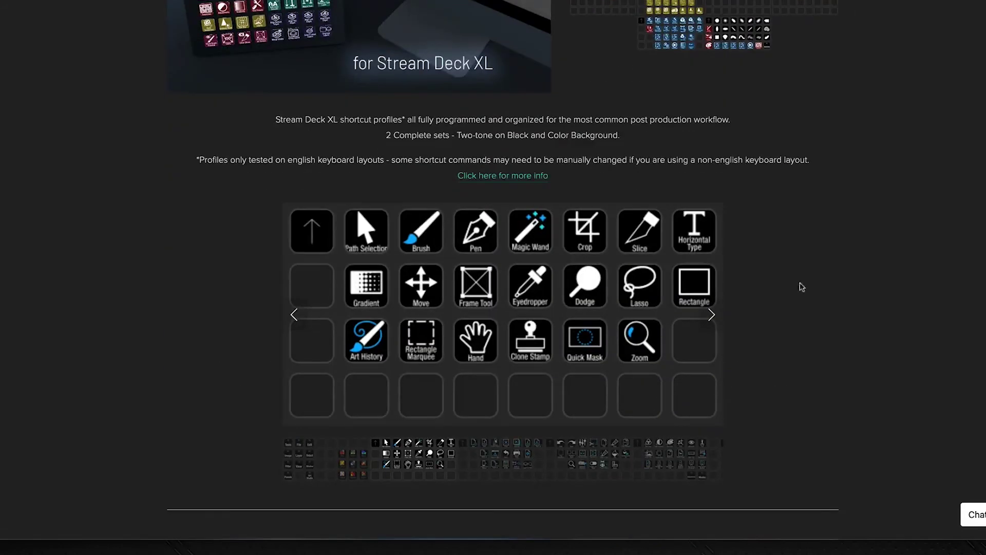
{"action": "scroll", "coordinate": [786, 264], "scroll_direction": "up", "scroll_amount": 10}
{"action": "scroll", "coordinate": [874, 277], "scroll_direction": "up", "scroll_amount": 20}
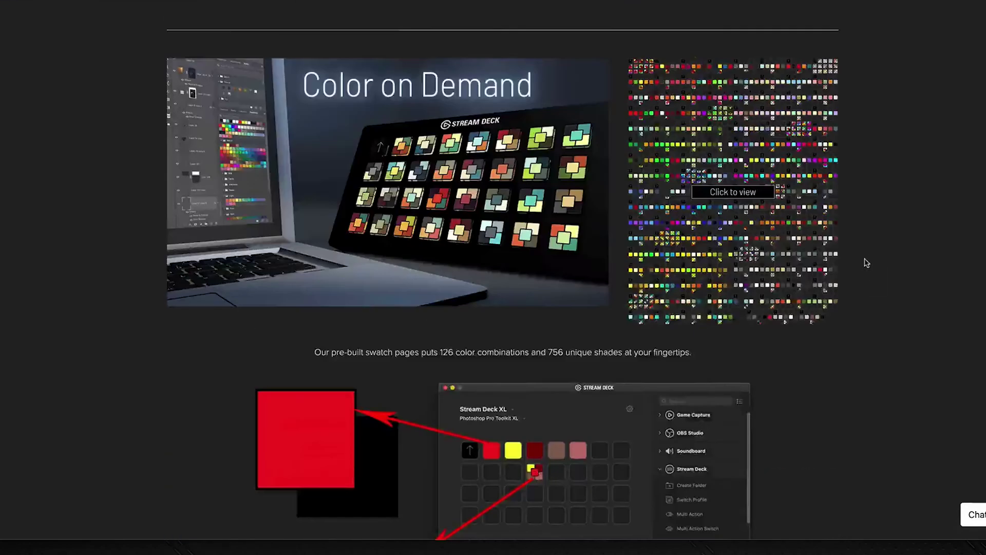
{"action": "scroll", "coordinate": [865, 269], "scroll_direction": "up", "scroll_amount": 5}
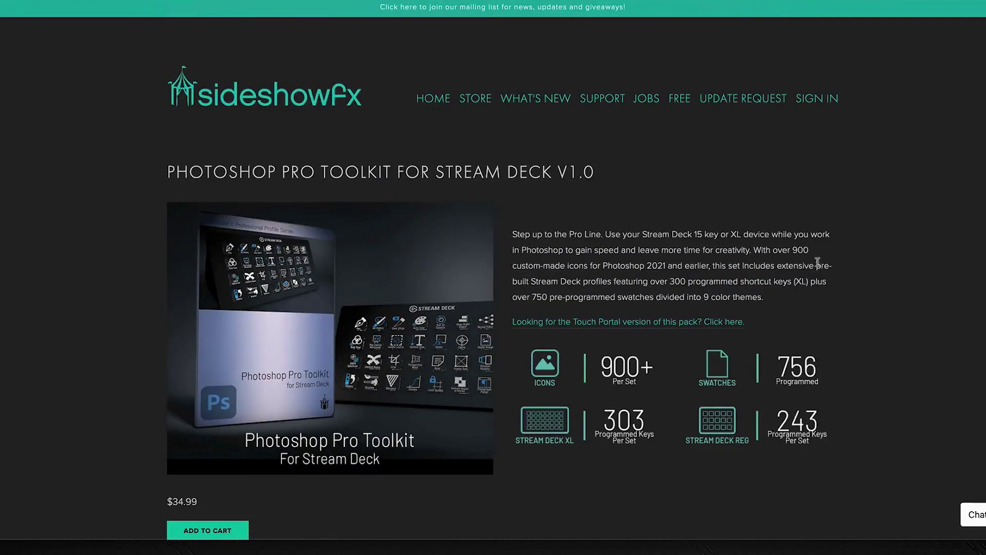